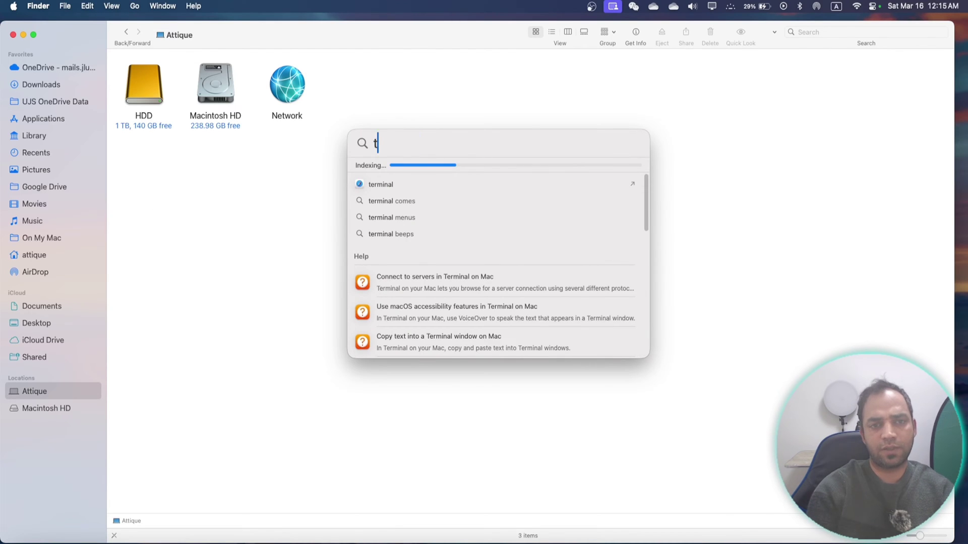
Search Spotlight for 'terminal' and browse the Help topics and document results
{"action": "type", "text": "erminal"}
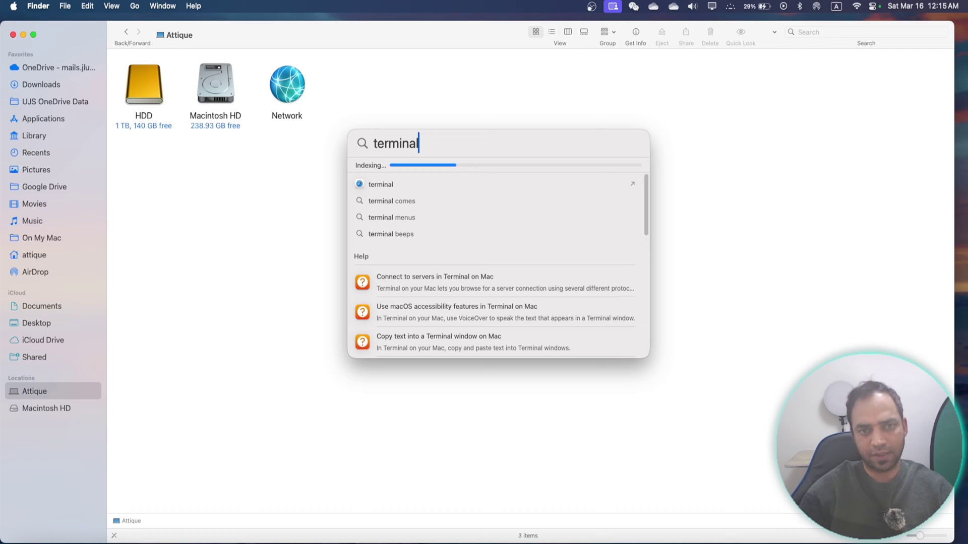
{"action": "scroll", "coordinate": [451, 248], "scroll_direction": "down", "scroll_amount": 5}
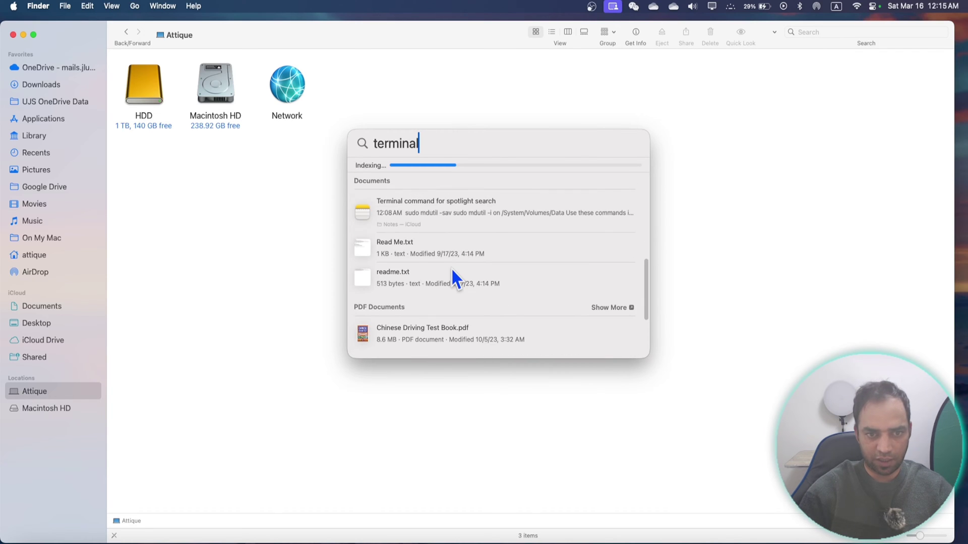
{"action": "scroll", "coordinate": [451, 266], "scroll_direction": "down", "scroll_amount": 3}
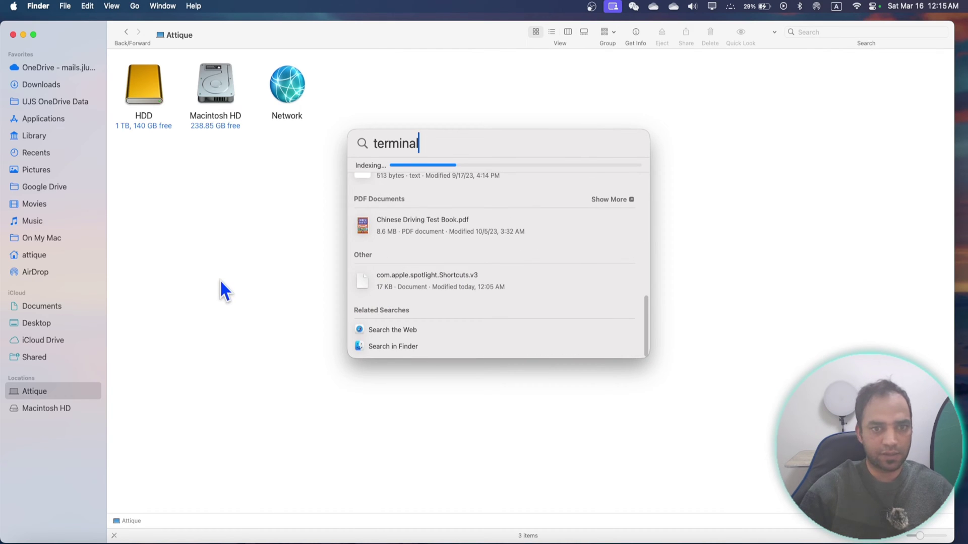
{"action": "left_click_drag", "start_coordinate": [442, 160], "coordinate": [197, 103]}
{"action": "left_click_drag", "start_coordinate": [257, 104], "coordinate": [429, 163]}
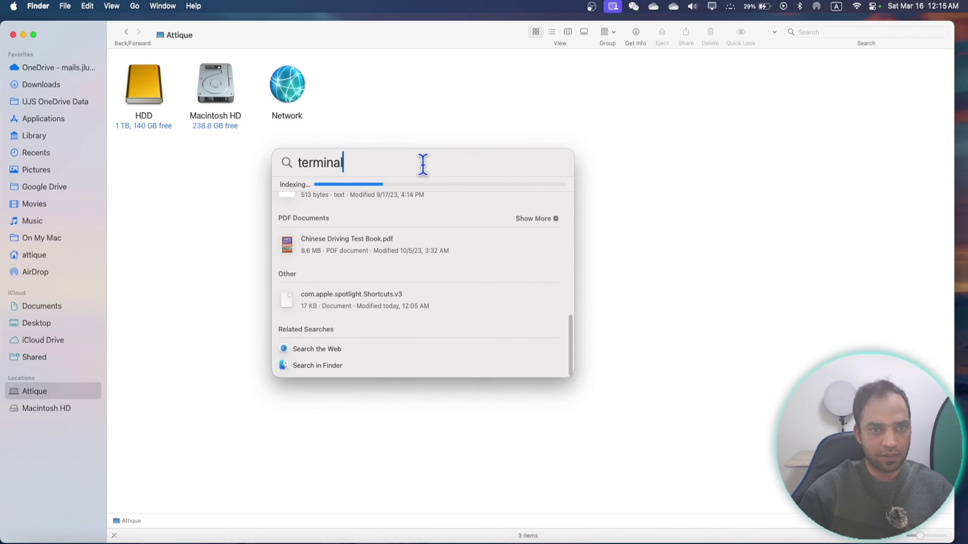
Go to Siri & Spotlight in System Settings and show the empty Spotlight Privacy list
{"action": "left_click", "coordinate": [14, 7]}
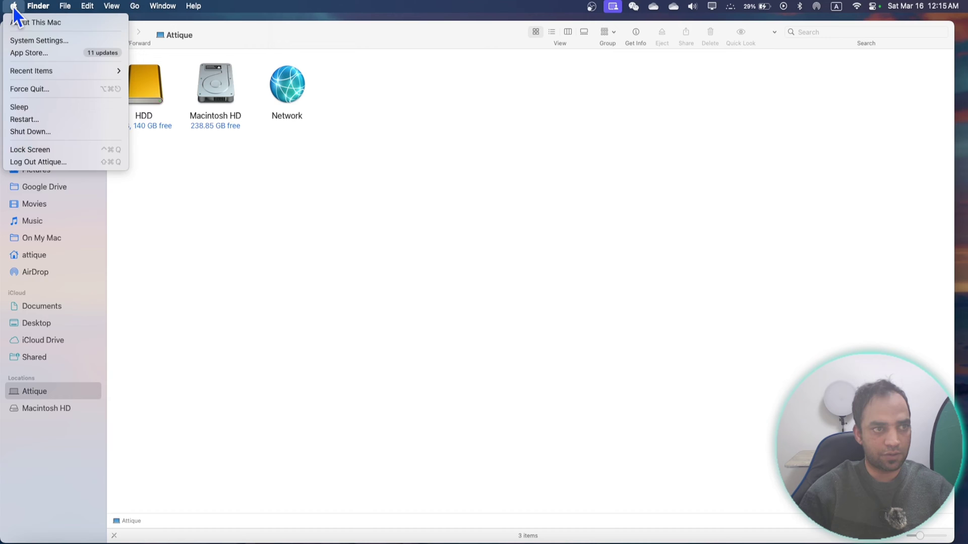
{"action": "left_click", "coordinate": [46, 43]}
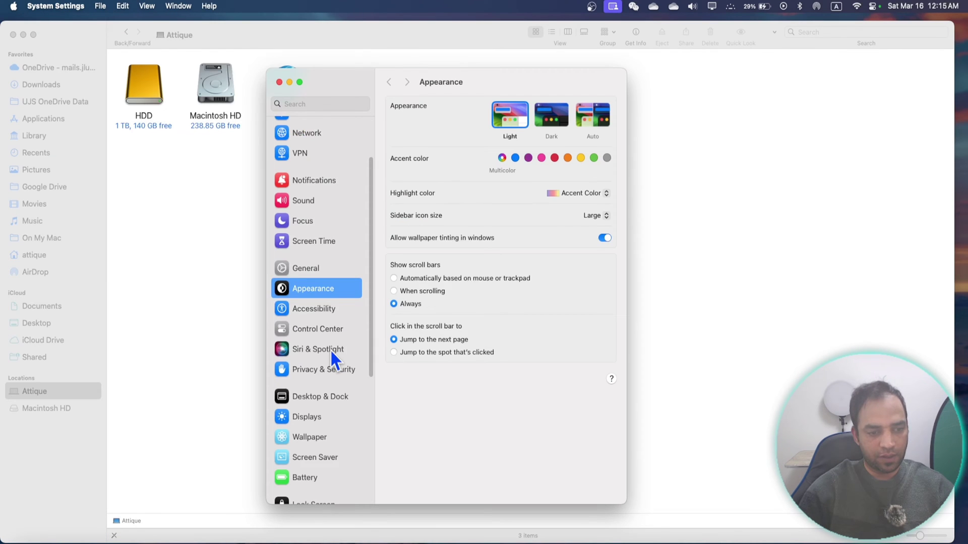
{"action": "left_click", "coordinate": [330, 349]}
{"action": "scroll", "coordinate": [474, 371], "scroll_direction": "down", "scroll_amount": 5}
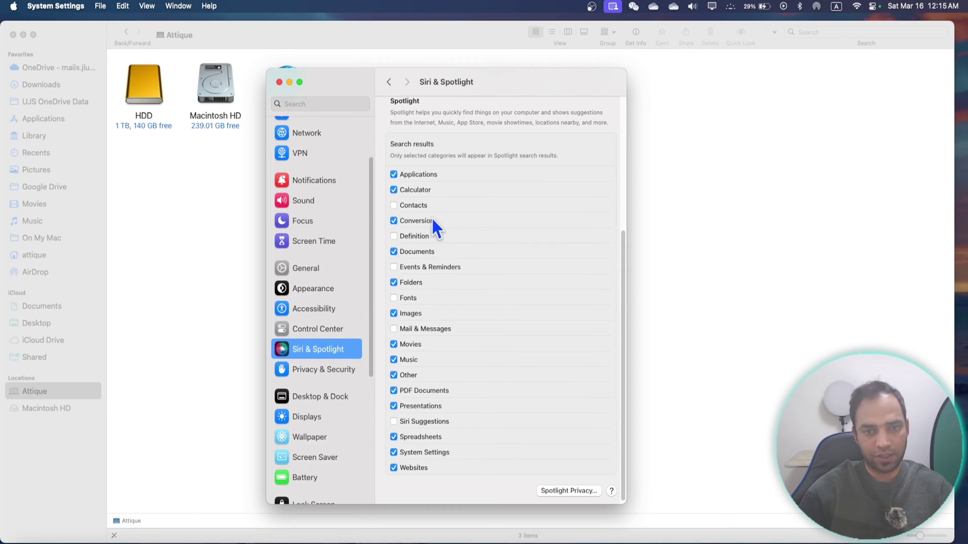
{"action": "left_click", "coordinate": [572, 491]}
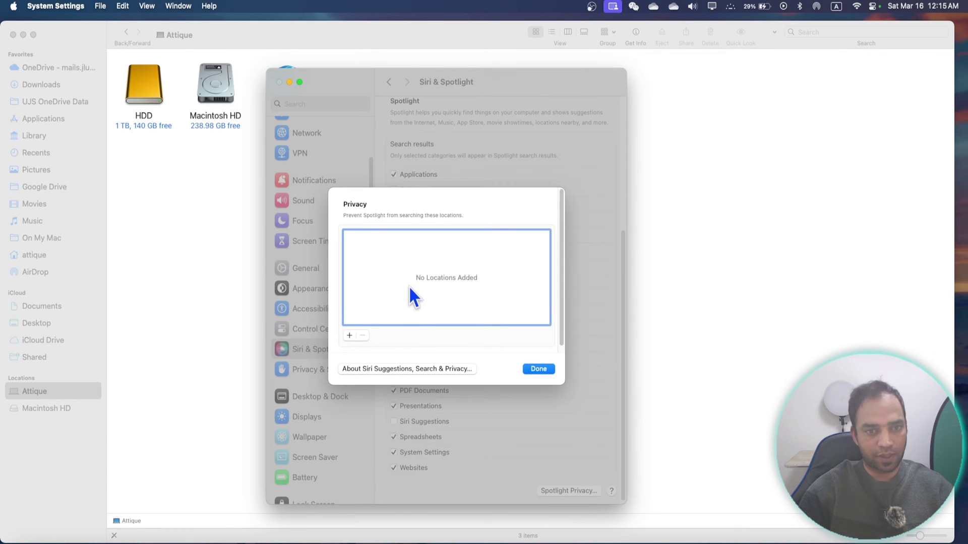
Add the HDD drive to Spotlight's privacy exclusion list
{"action": "left_click", "coordinate": [348, 337]}
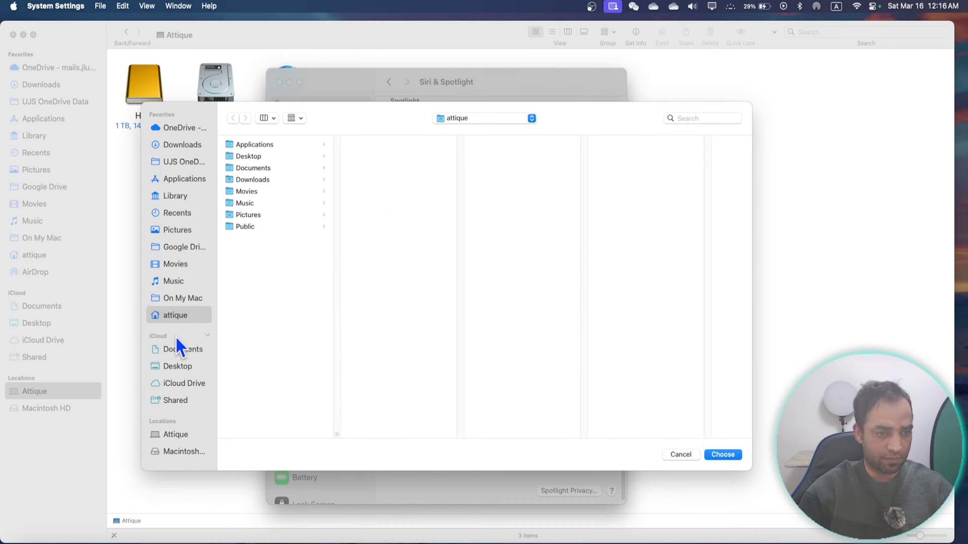
{"action": "left_click", "coordinate": [175, 433]}
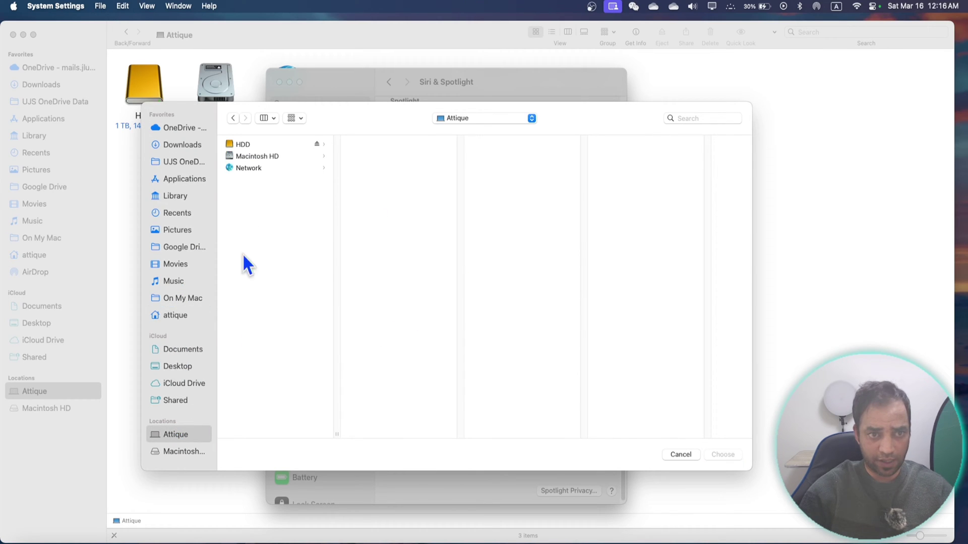
{"action": "left_click", "coordinate": [243, 145]}
{"action": "left_click", "coordinate": [723, 455]}
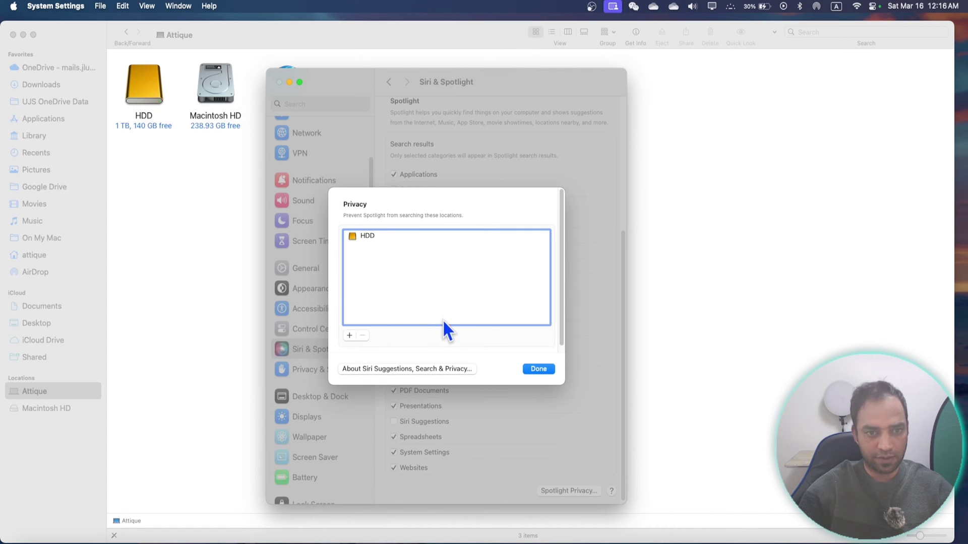
Remove HDD from the exclusion list again and close the Privacy sheet
{"action": "left_click", "coordinate": [362, 236]}
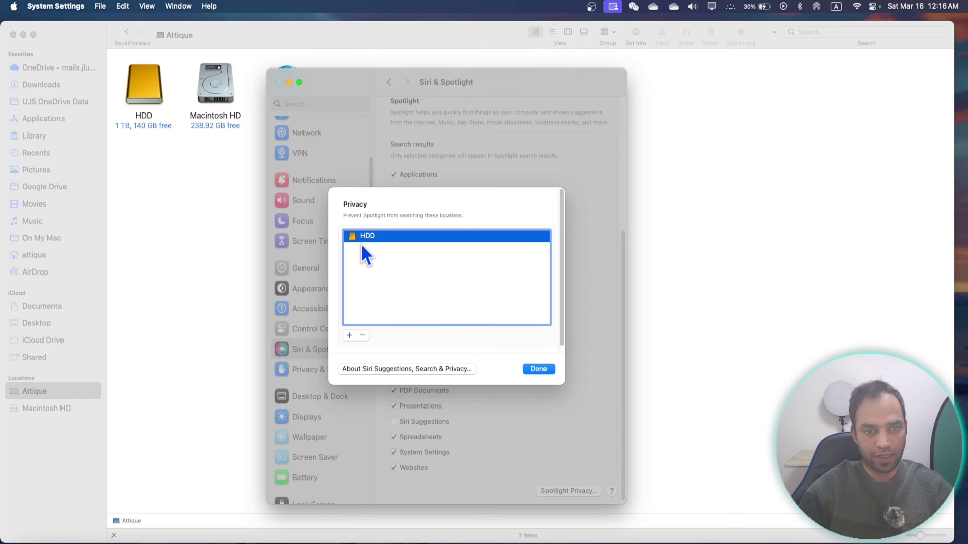
{"action": "left_click", "coordinate": [363, 336]}
{"action": "left_click", "coordinate": [539, 369]}
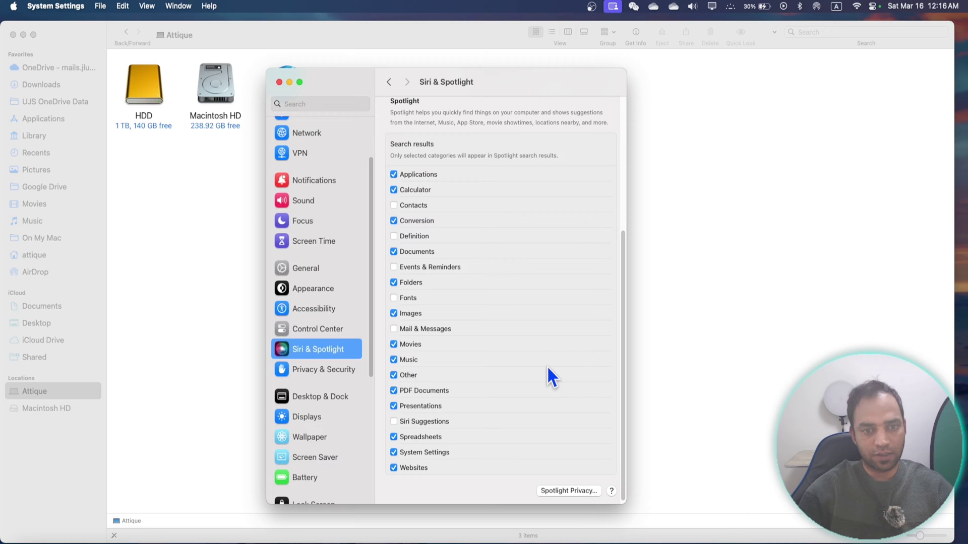
Search This Mac for files whose name contains 'how to use capcut'
{"action": "left_click", "coordinate": [870, 31]}
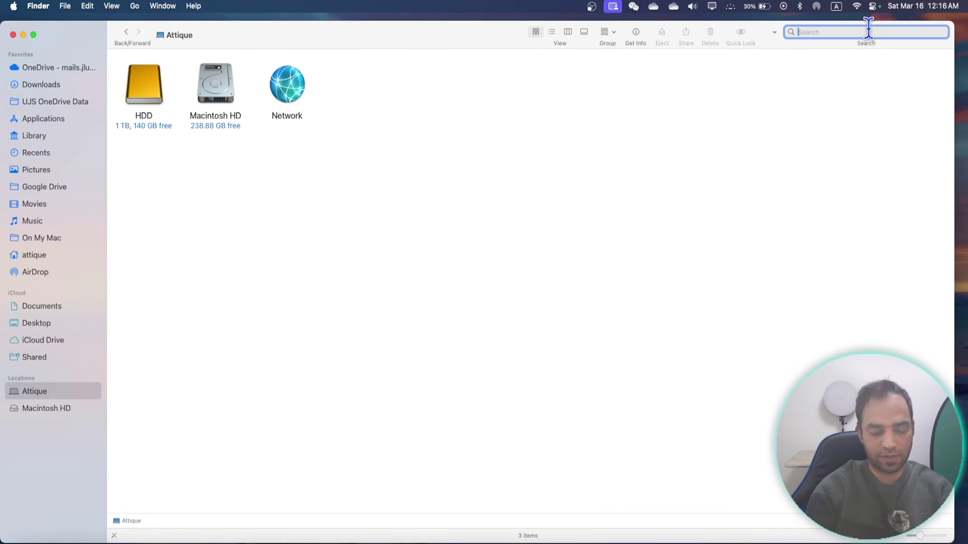
{"action": "type", "text": "how to us"}
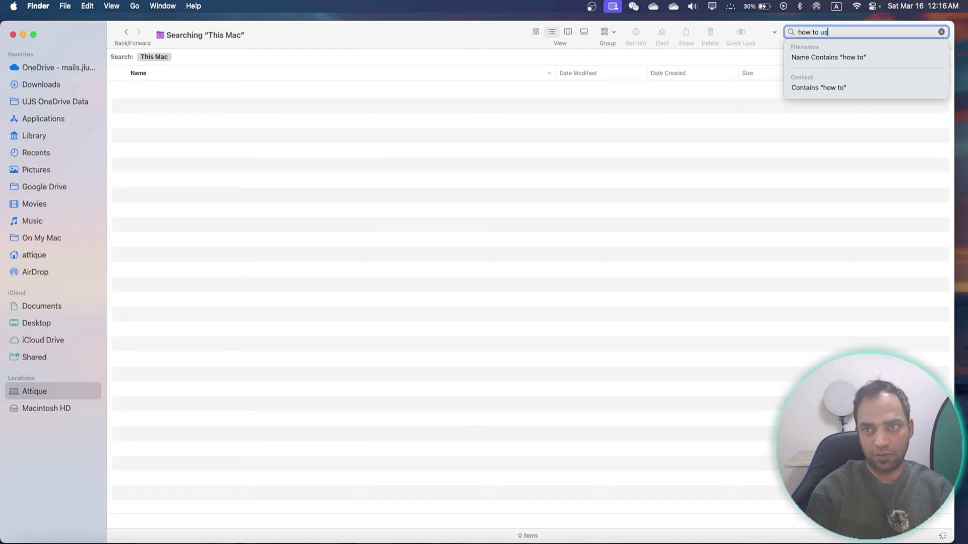
{"action": "type", "text": "e capcut"}
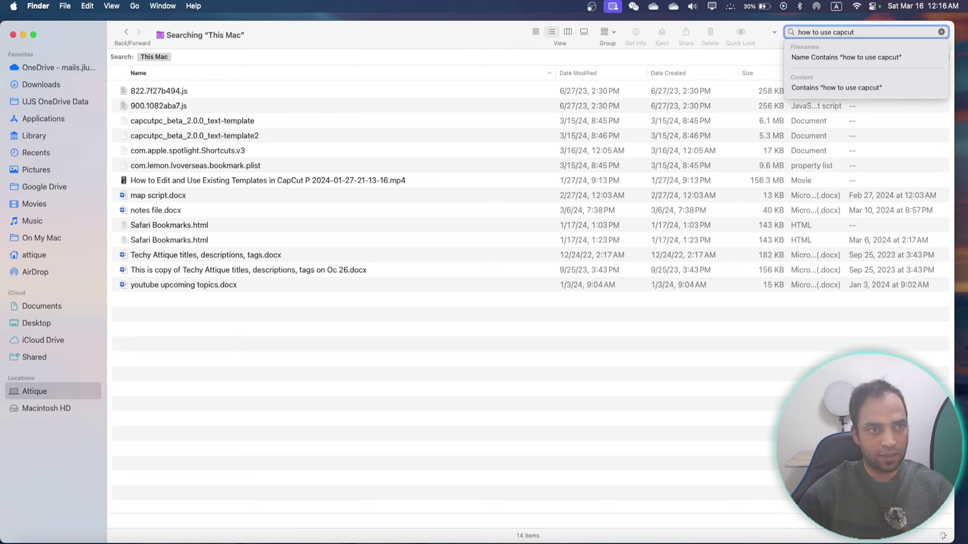
{"action": "key", "text": "Down"}
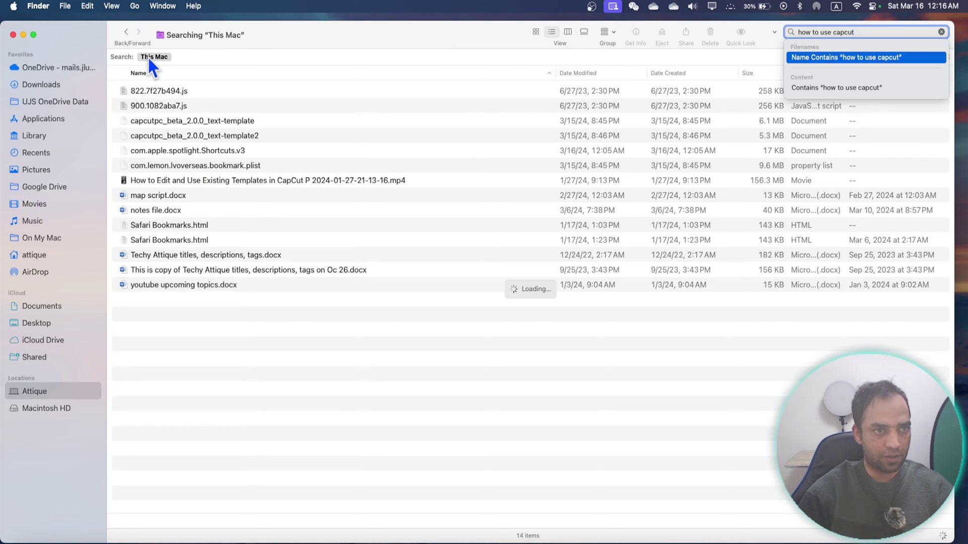
Return to Attique and open the HDD drive
{"action": "left_click", "coordinate": [27, 393]}
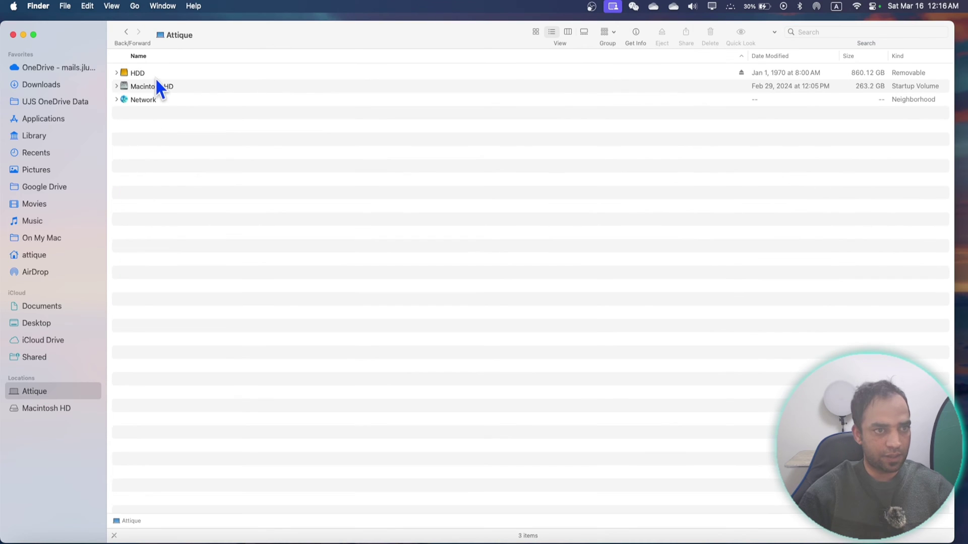
{"action": "left_click", "coordinate": [153, 77]}
{"action": "double_click", "coordinate": [151, 77]}
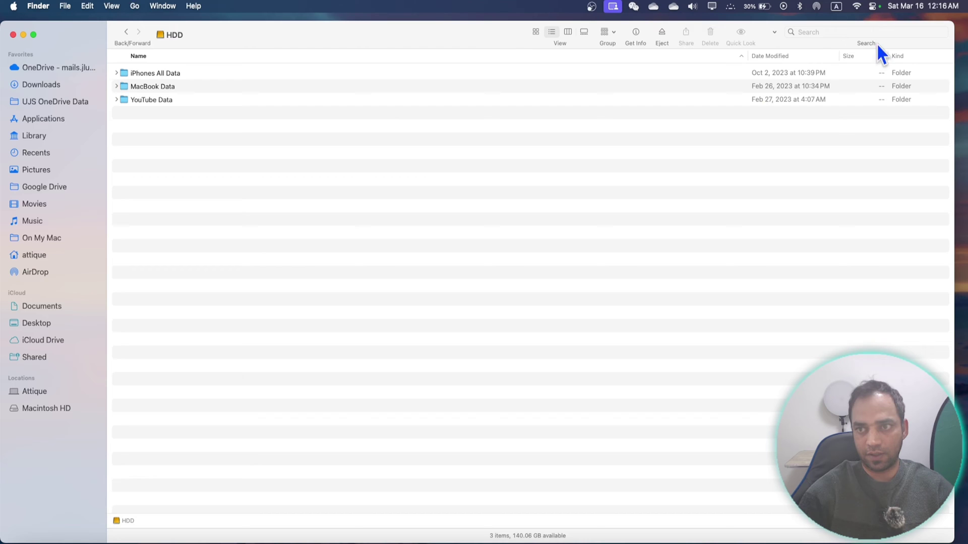
Search the HDD drive for 'capcut' and page through the 178 results
{"action": "left_click", "coordinate": [845, 32]}
{"action": "type", "text": "capcut"}
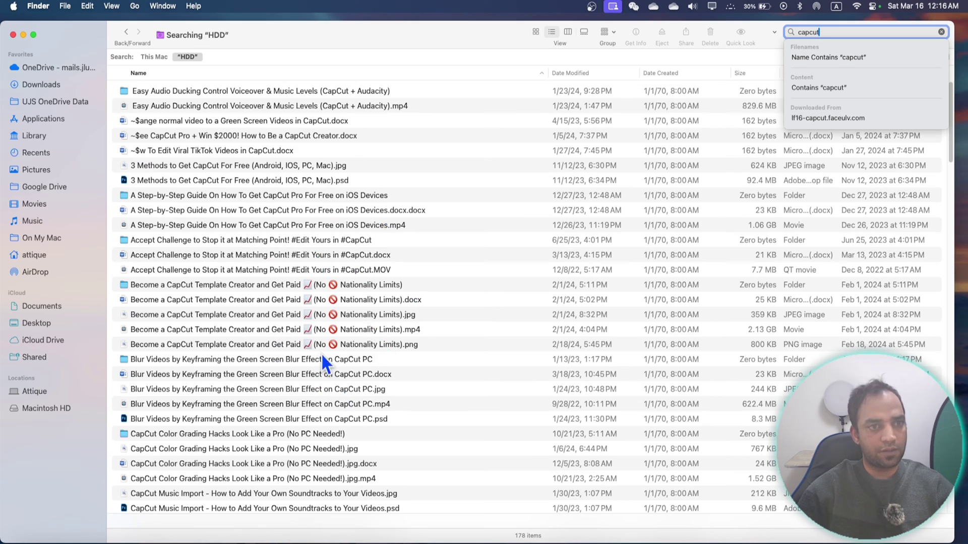
{"action": "scroll", "coordinate": [322, 353], "scroll_direction": "down", "scroll_amount": 15}
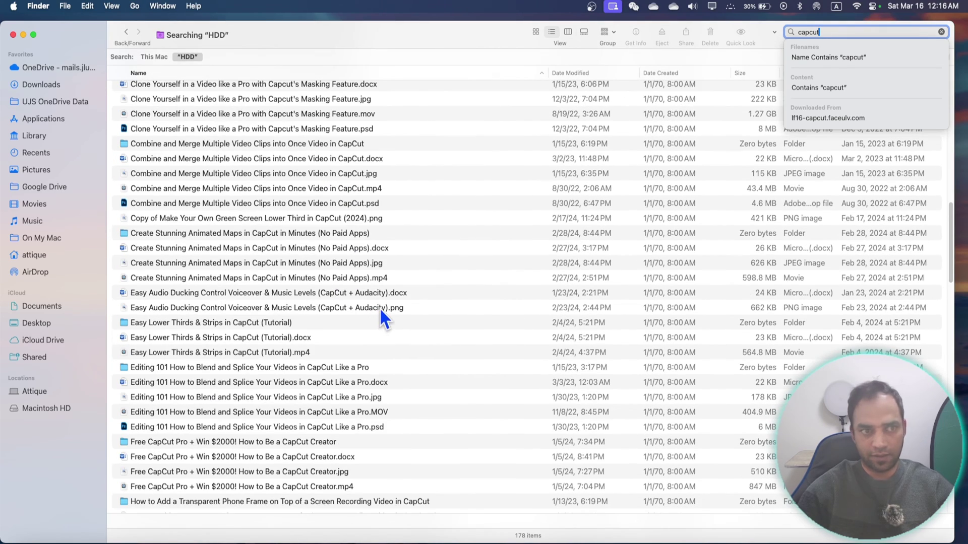
{"action": "key", "text": "Page_Down"}
{"action": "key", "text": "Page_Down"}
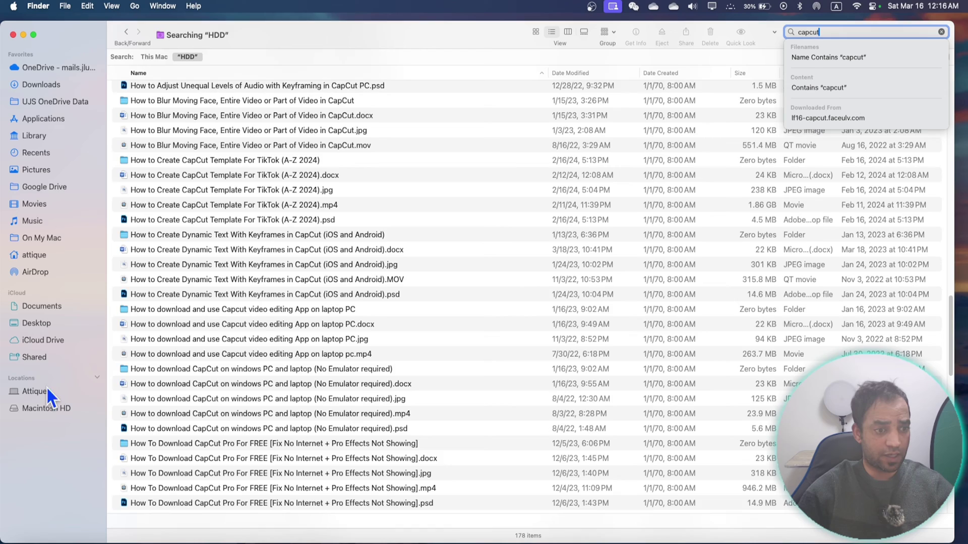
{"action": "key", "text": "Page_Down"}
{"action": "key", "text": "Page_Down"}
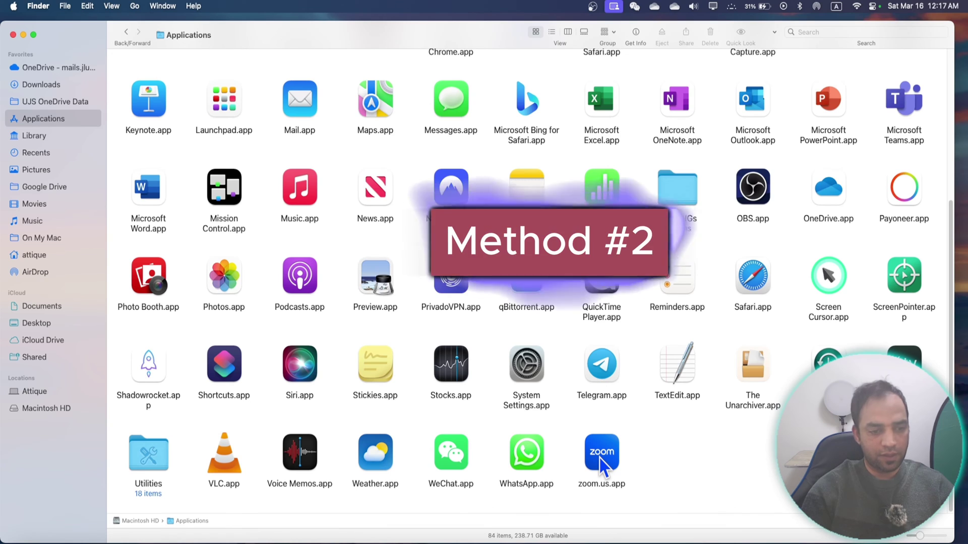
Search Spotlight for 'capcut', scroll past CapCut.app and other results, then dismiss it
{"action": "key", "text": "super+space"}
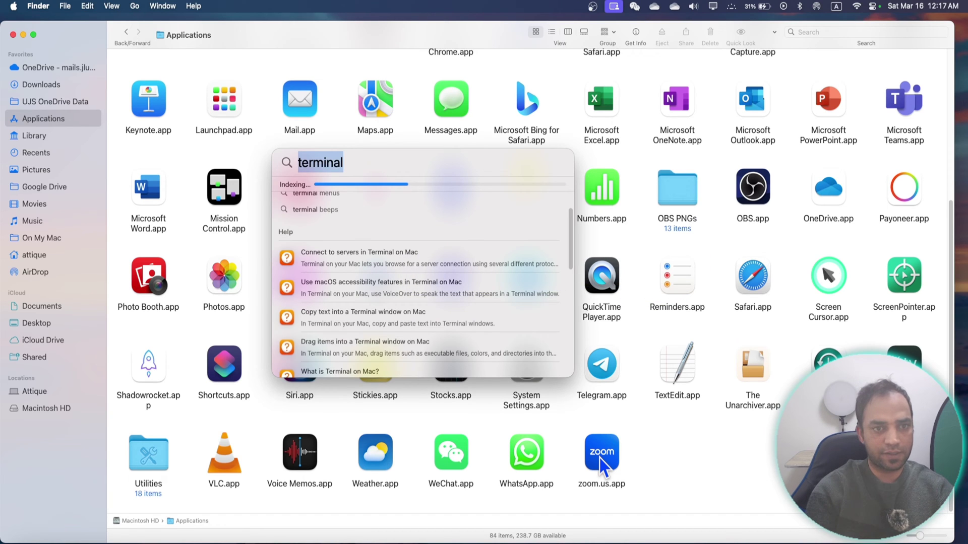
{"action": "type", "text": "capcut.app"}
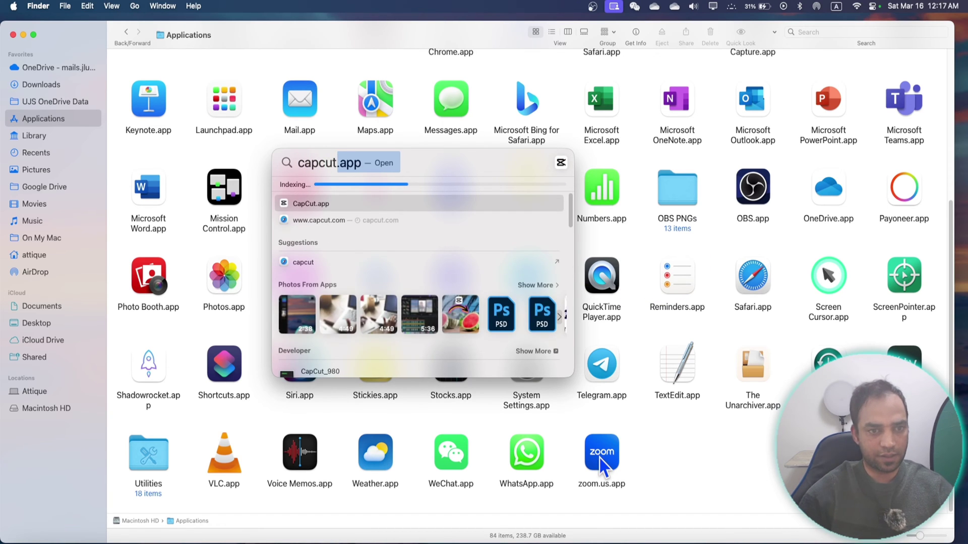
{"action": "scroll", "coordinate": [358, 297], "scroll_direction": "down", "scroll_amount": 1}
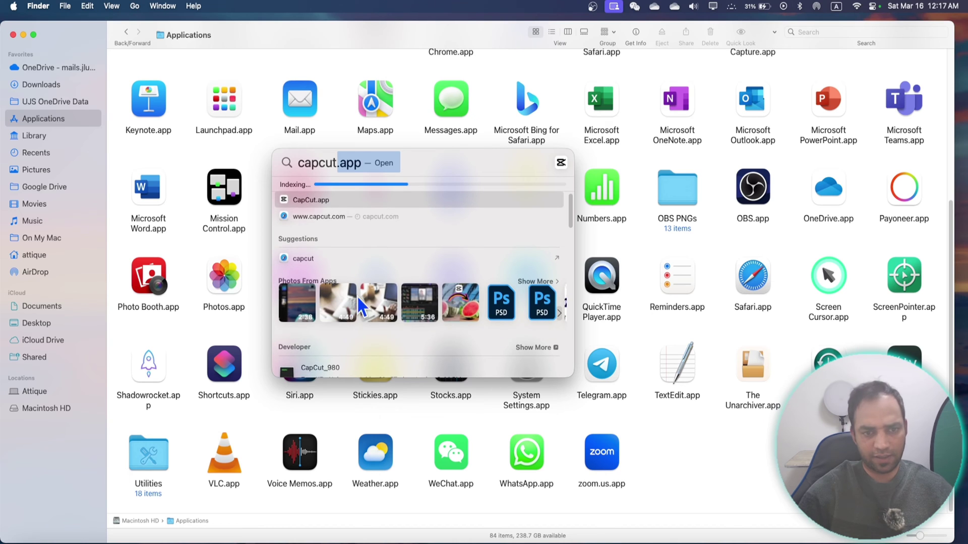
{"action": "scroll", "coordinate": [357, 303], "scroll_direction": "down", "scroll_amount": 10}
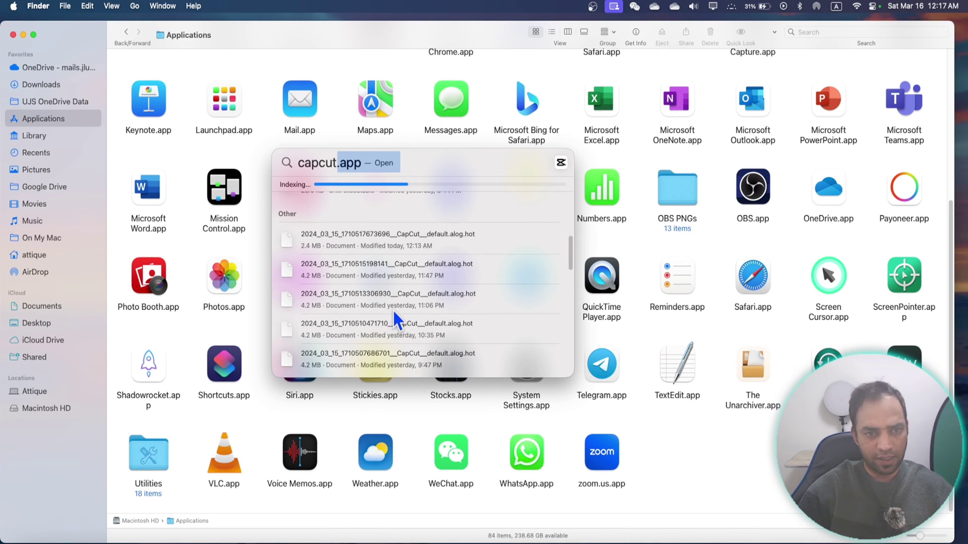
{"action": "scroll", "coordinate": [398, 312], "scroll_direction": "down", "scroll_amount": 8}
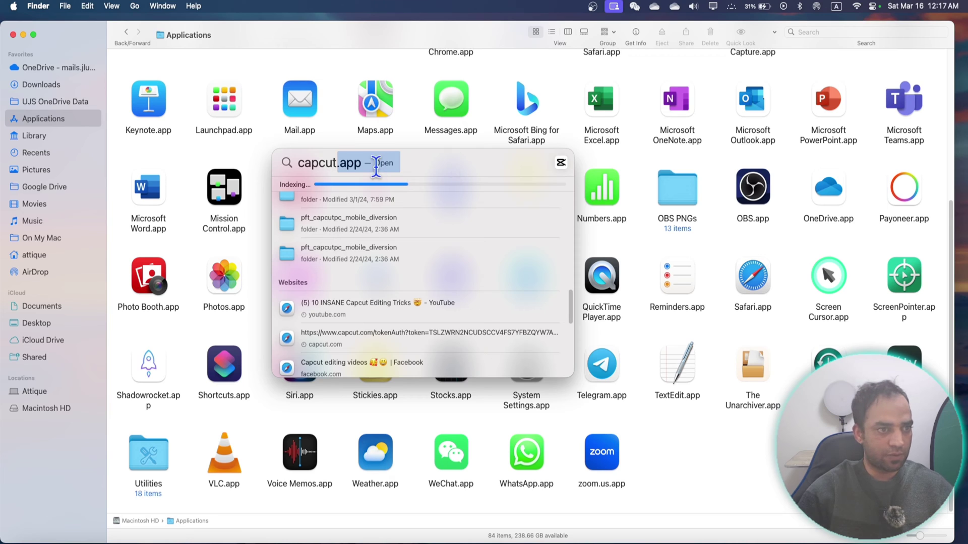
{"action": "left_click", "coordinate": [43, 120]}
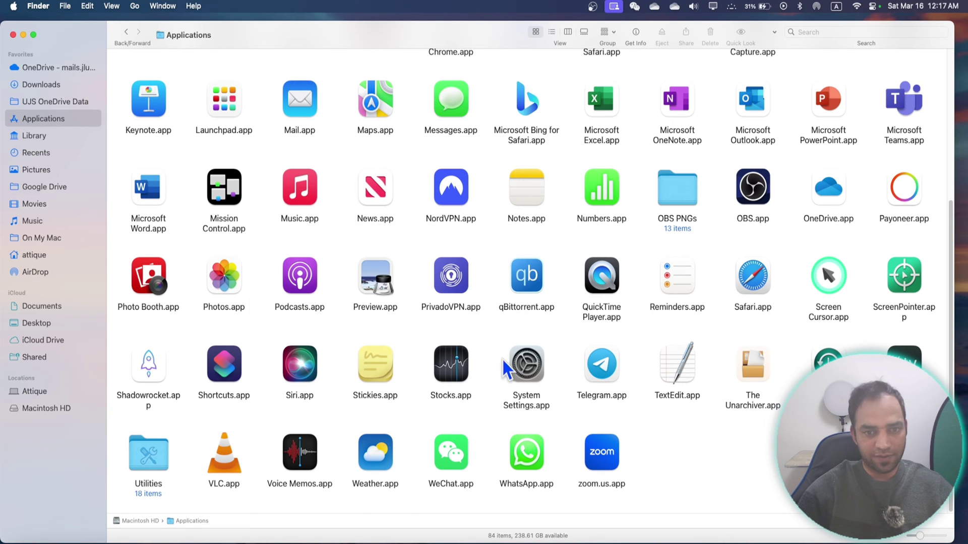
Launch Terminal.app from the Applications Utilities folder
{"action": "double_click", "coordinate": [162, 448]}
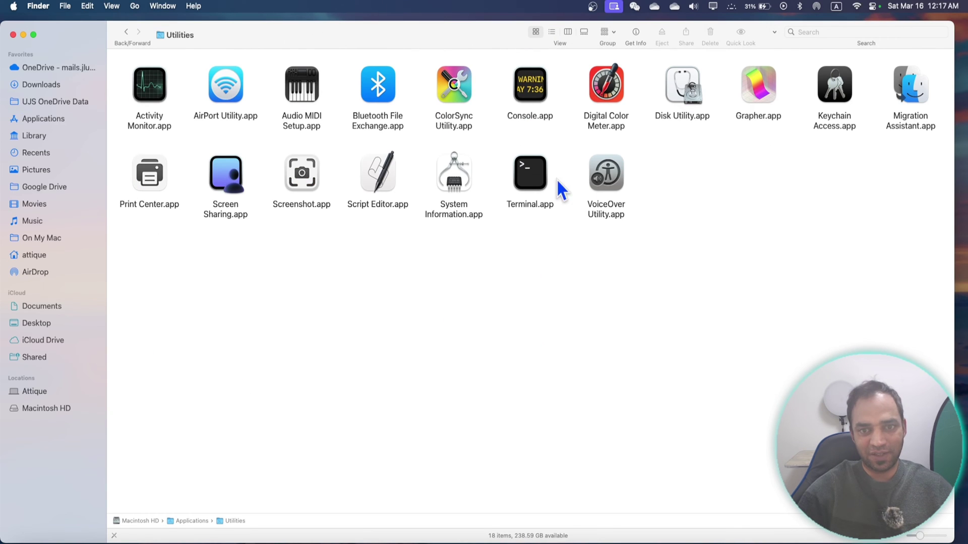
{"action": "double_click", "coordinate": [525, 175]}
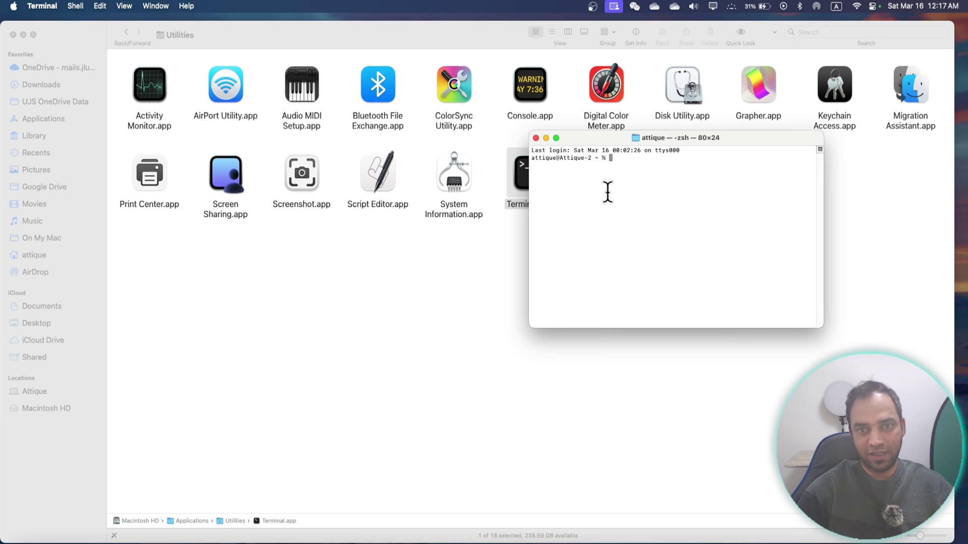
Run the pasted 'sudo mdutil -sav' command, entering the account password
{"action": "left_click_drag", "start_coordinate": [590, 140], "coordinate": [363, 122]}
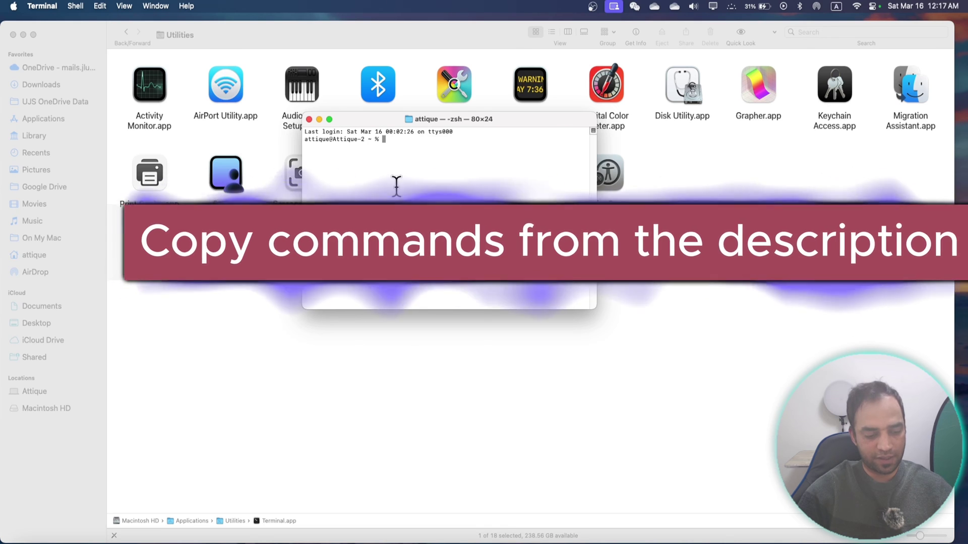
{"action": "type", "text": "sudo mdutil -sav"}
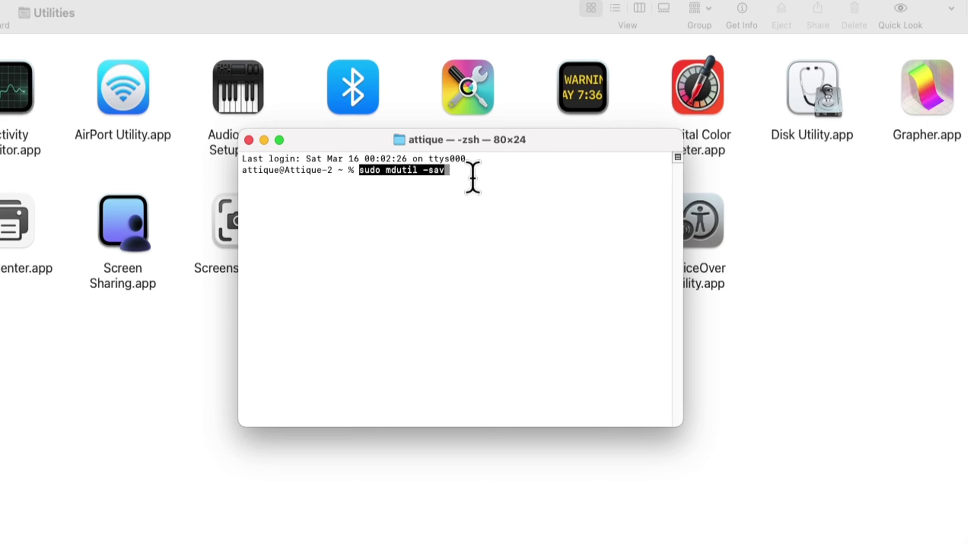
{"action": "key", "text": "Return"}
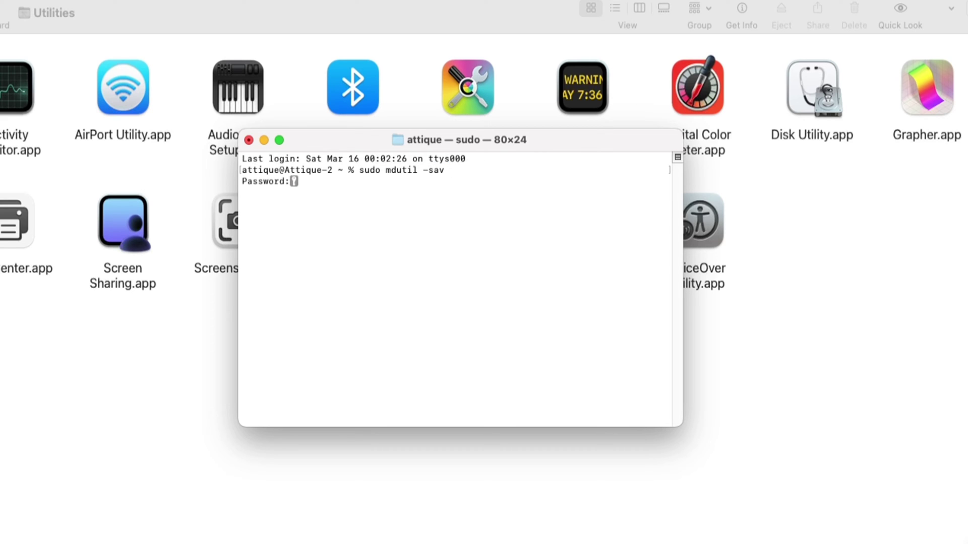
{"action": "key", "text": "Return"}
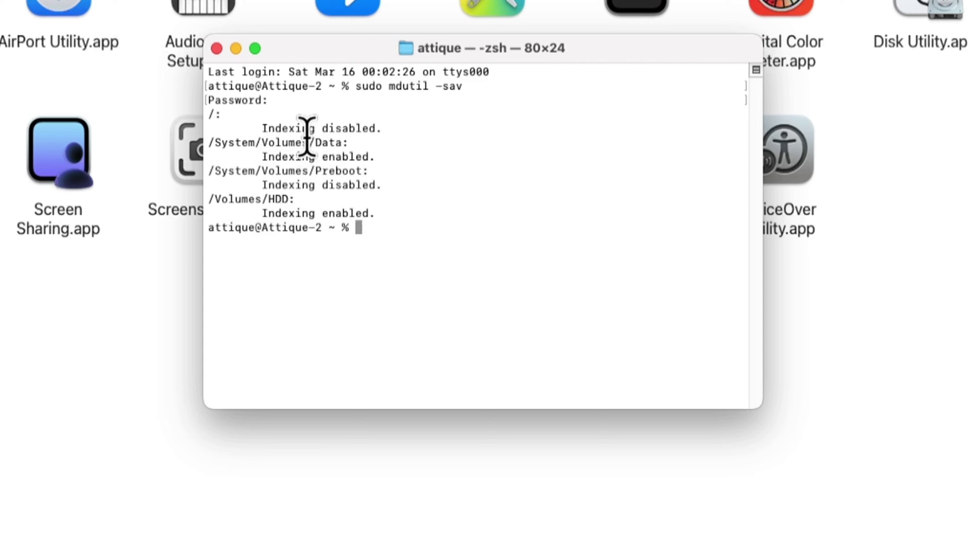
Highlight the disabled / and Preboot statuses, then select the 'sudo mdutil -i on /System/Volumes/Data' line
{"action": "left_click_drag", "start_coordinate": [324, 130], "coordinate": [454, 130]}
{"action": "left_click_drag", "start_coordinate": [323, 186], "coordinate": [441, 188]}
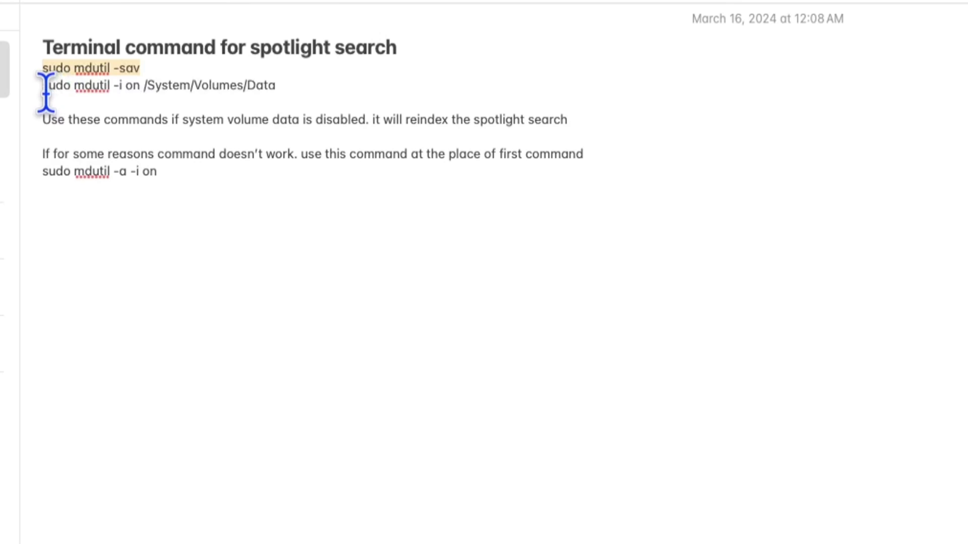
{"action": "left_click_drag", "start_coordinate": [43, 87], "coordinate": [276, 87]}
Copy 'sudo mdutil -i on /System/Volumes/Data' from the note and run it in Terminal
{"action": "right_click", "coordinate": [100, 84]}
{"action": "left_click", "coordinate": [108, 239]}
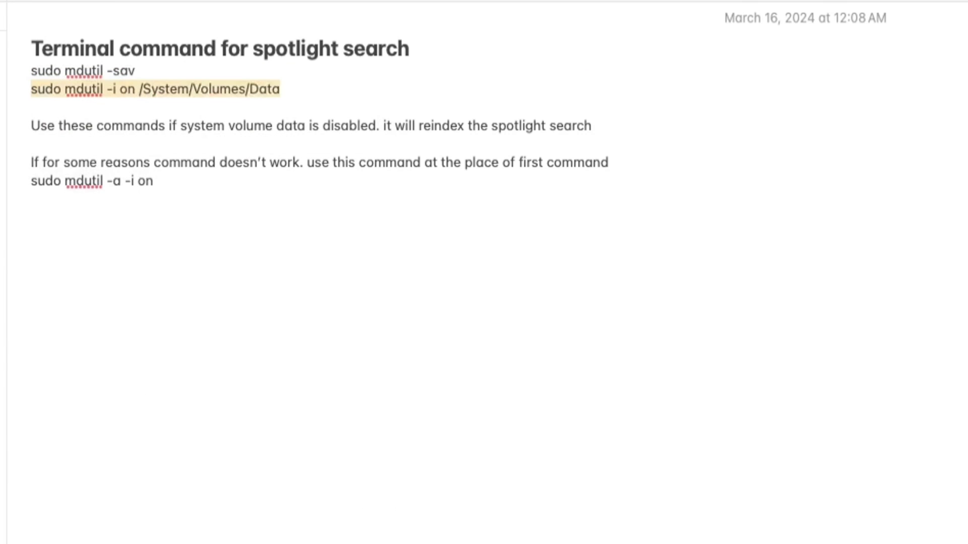
{"action": "key", "text": "super+Tab"}
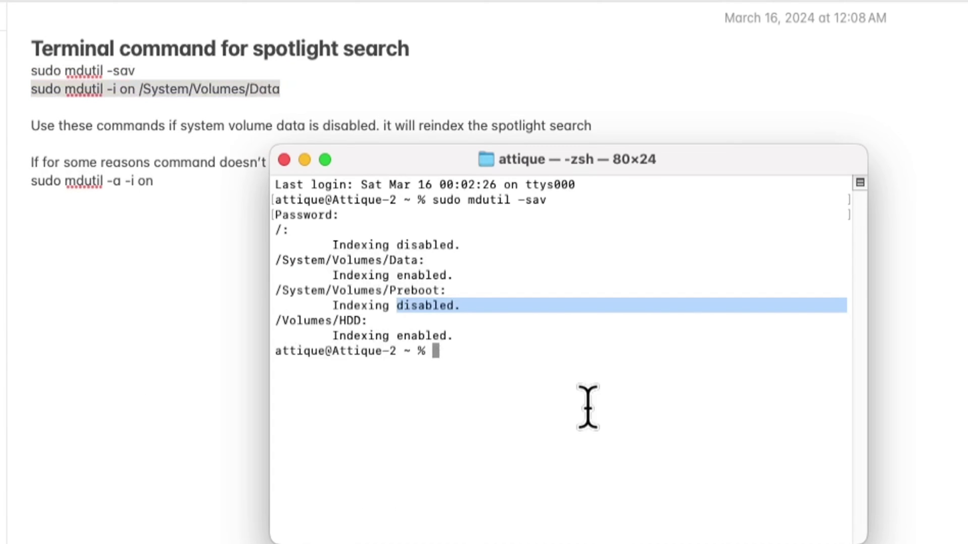
{"action": "left_click", "coordinate": [437, 356]}
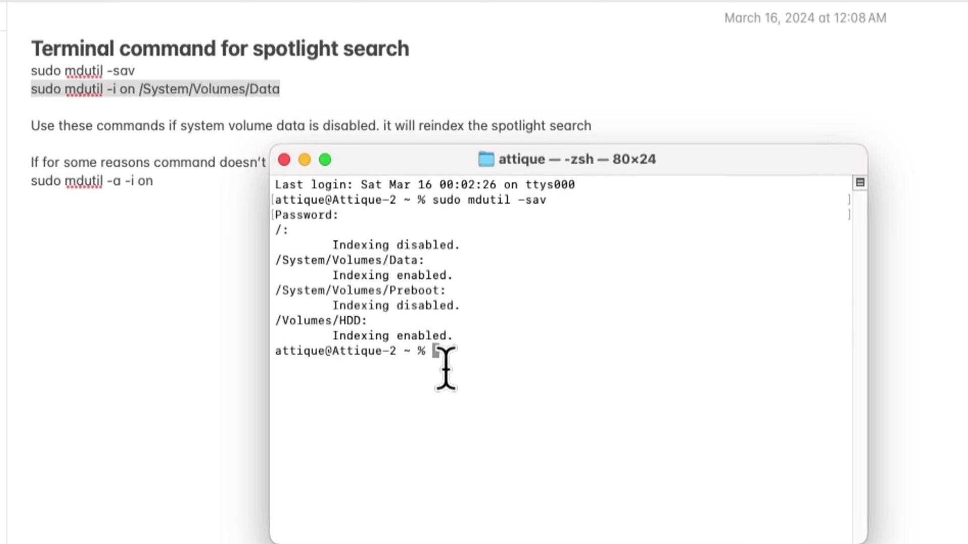
{"action": "key", "text": "super+v"}
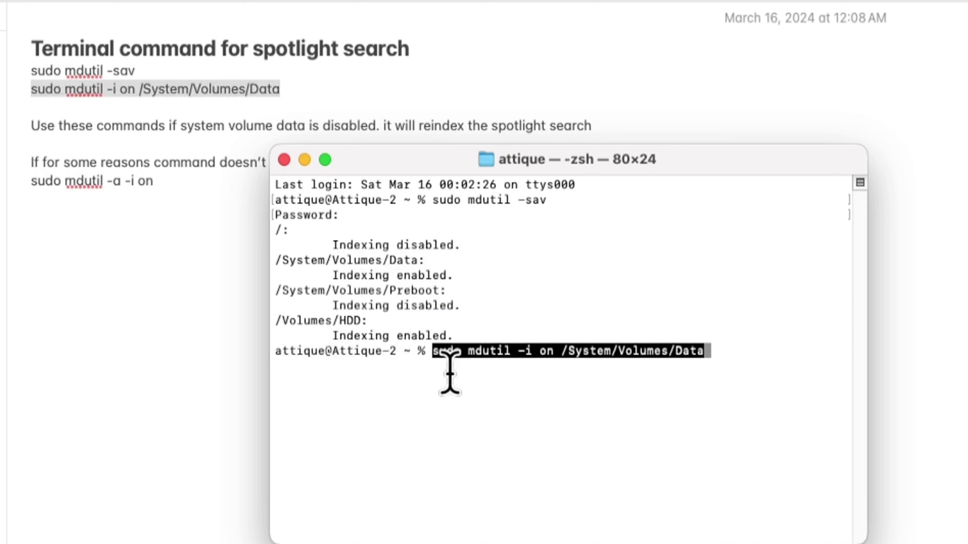
{"action": "key", "text": "Return"}
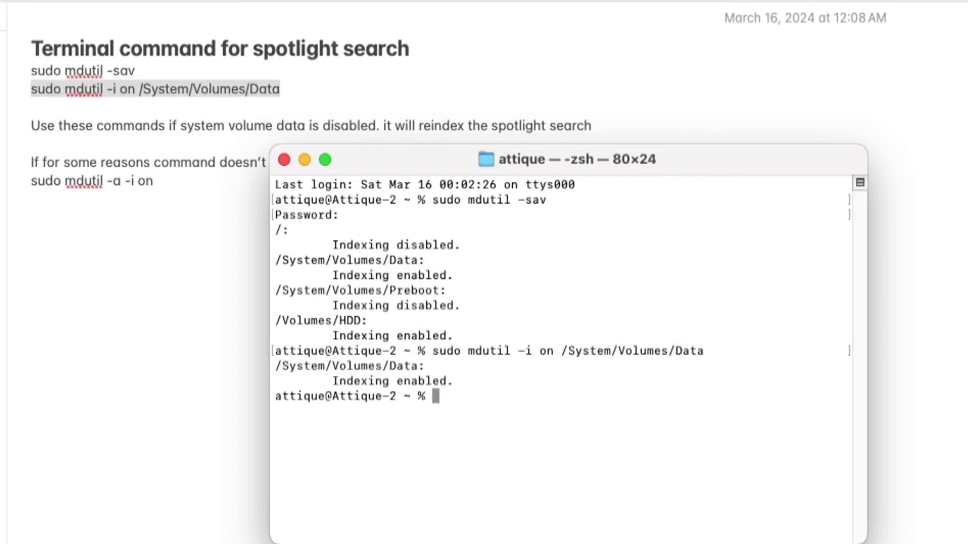
{"action": "left_click", "coordinate": [101, 85]}
Copy and rerun 'sudo mdutil -sav' to confirm Data was freshly rescanned, then open Spotlight
{"action": "left_click", "coordinate": [130, 72]}
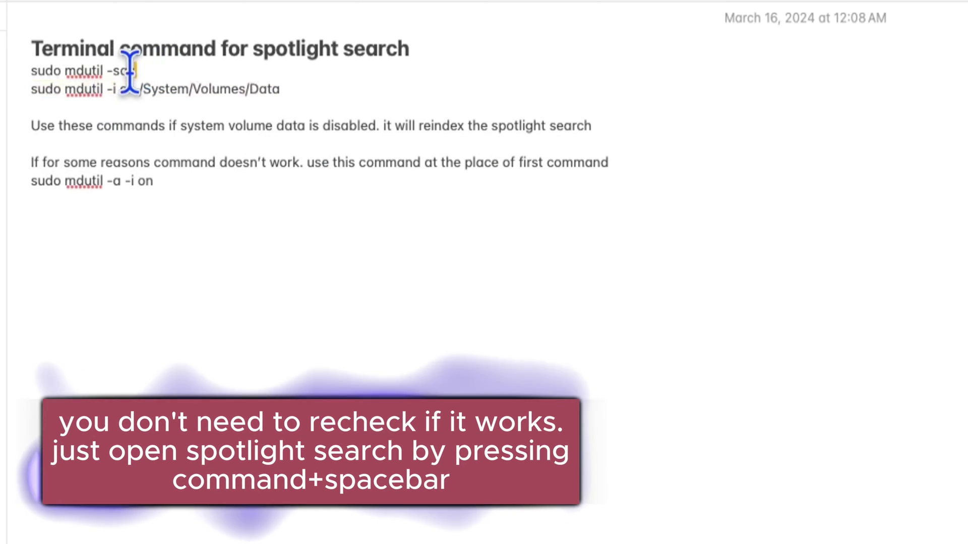
{"action": "left_click_drag", "start_coordinate": [130, 72], "coordinate": [31, 82]}
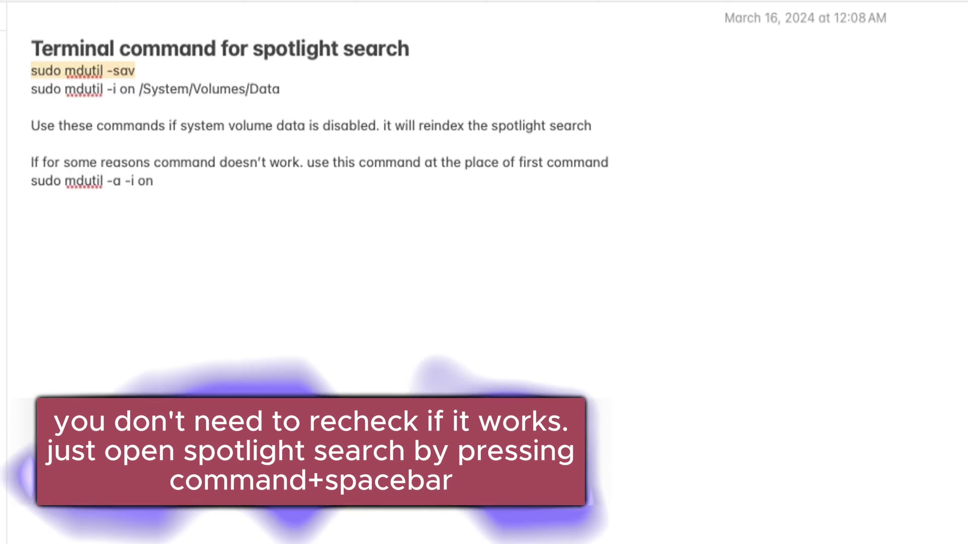
{"action": "key", "text": "super+Tab"}
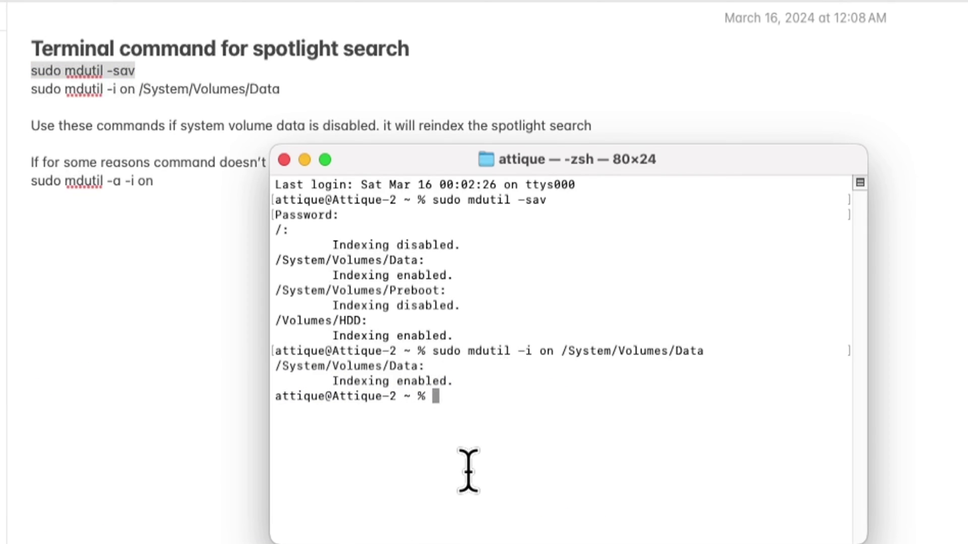
{"action": "key", "text": "super+v"}
{"action": "key", "text": "Return"}
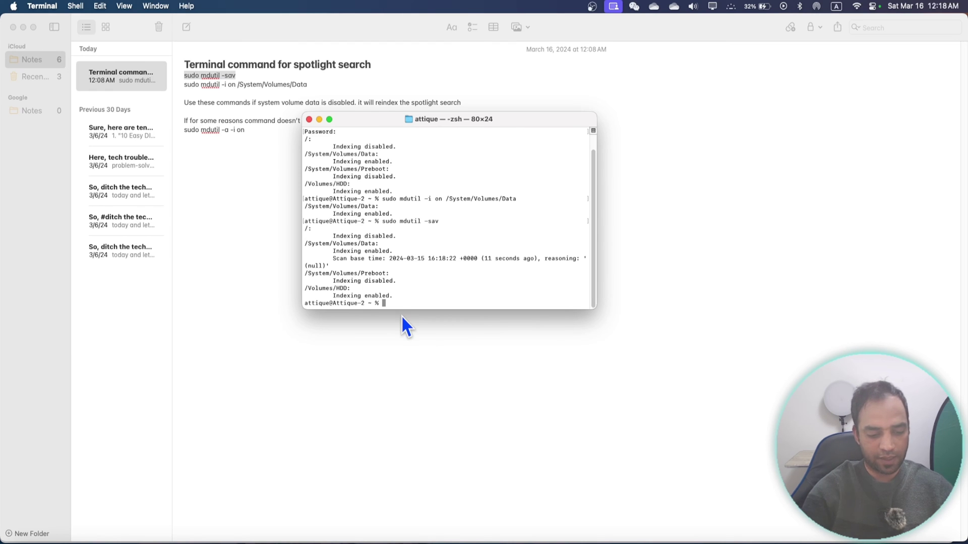
{"action": "key", "text": "super+space"}
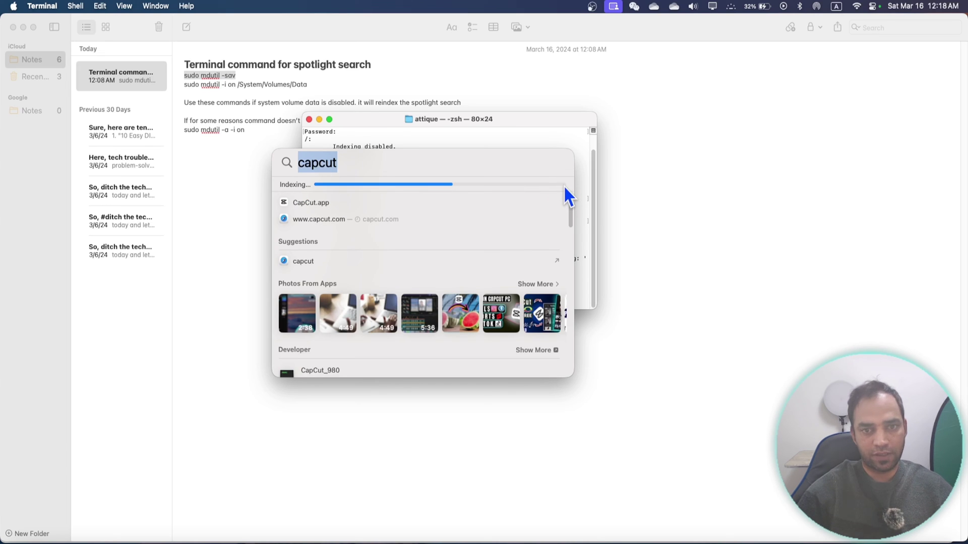
Search Spotlight for 'termina' to see whether indexing has finished
{"action": "type", "text": "termin"}
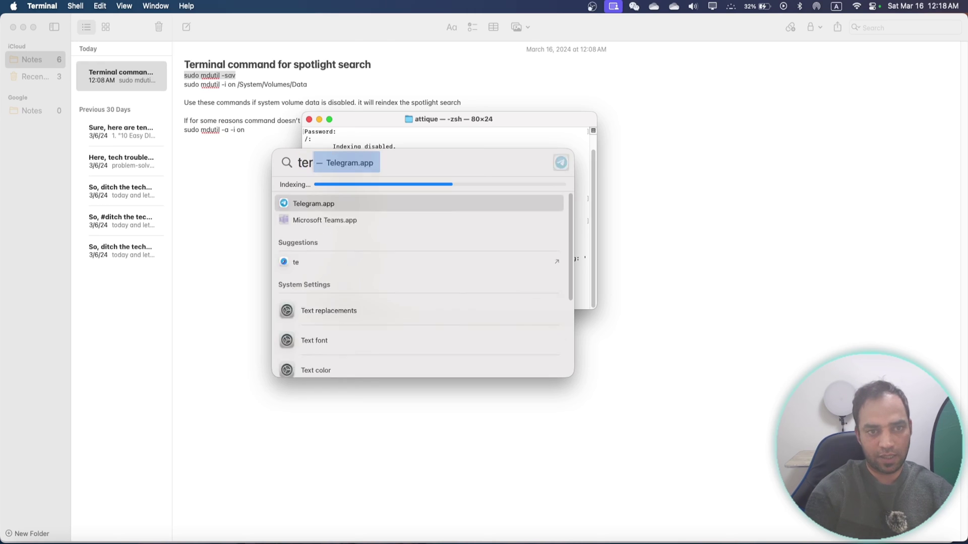
{"action": "type", "text": "a"}
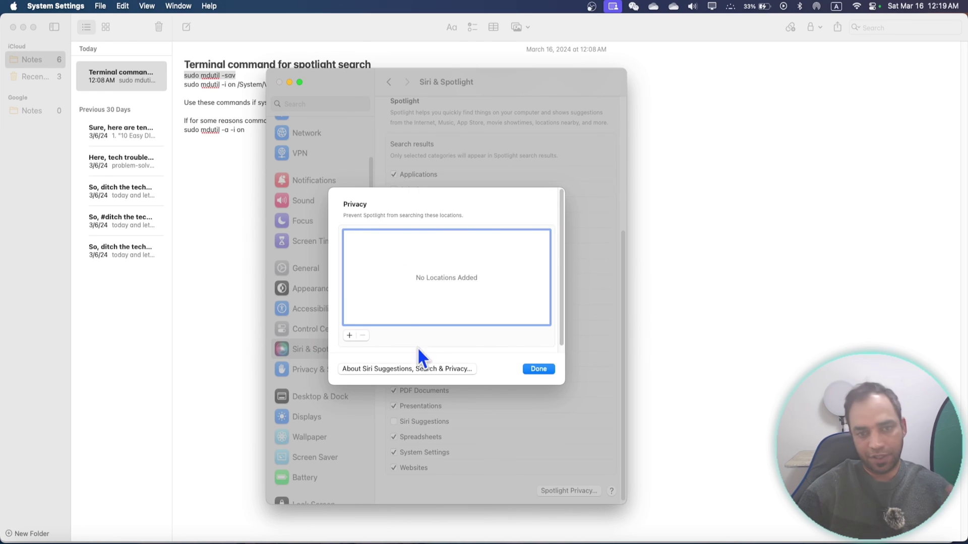
Dismiss the empty Spotlight Privacy list and scroll down to the search-result categories
{"action": "left_click", "coordinate": [539, 369]}
{"action": "scroll", "coordinate": [540, 373], "scroll_direction": "down", "scroll_amount": 1}
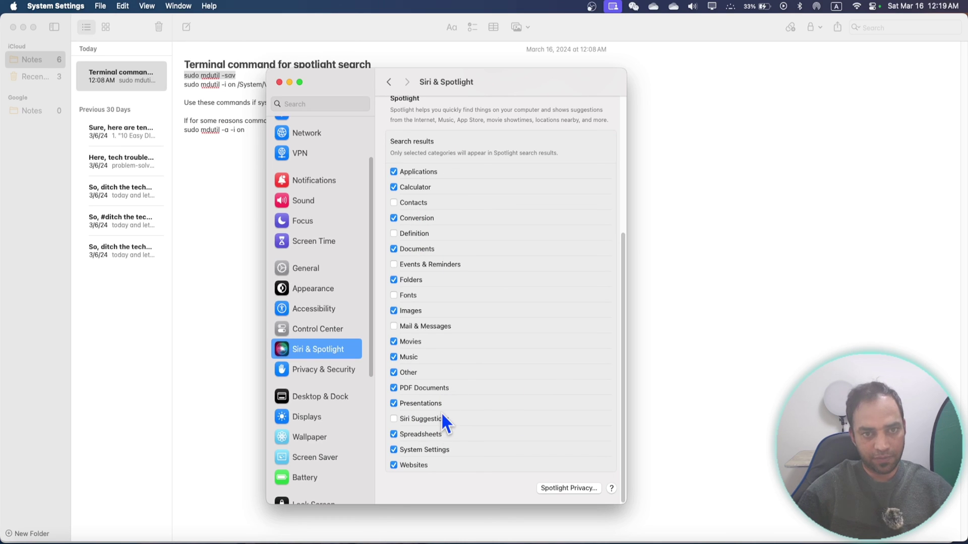
In the 'Terminal command for spotlight search' note, select the line 'sudo mdutil -a -i on'
{"action": "left_click", "coordinate": [218, 163]}
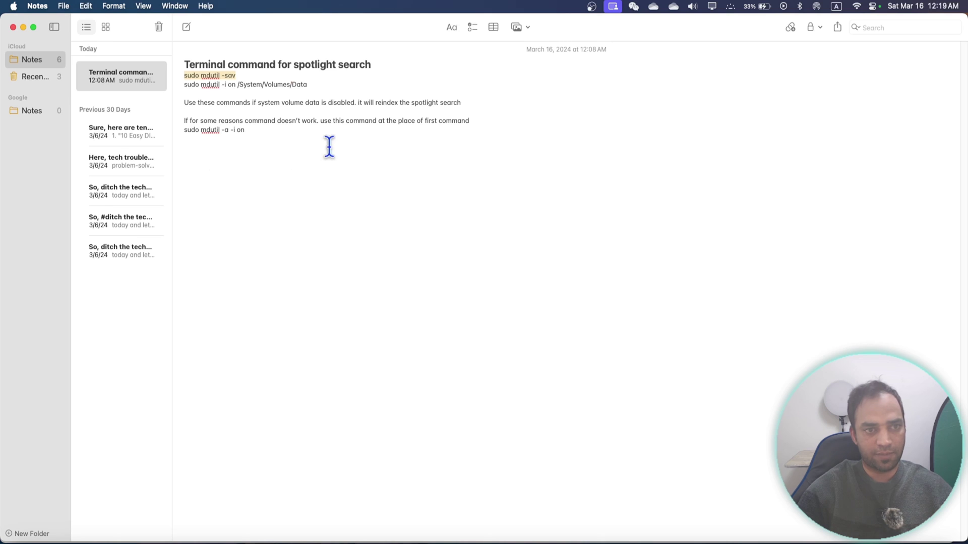
{"action": "mouse_move", "coordinate": [191, 74]}
{"action": "left_mouse_down"}
{"action": "mouse_move", "coordinate": [206, 78]}
{"action": "mouse_move", "coordinate": [196, 81]}
{"action": "left_mouse_up"}
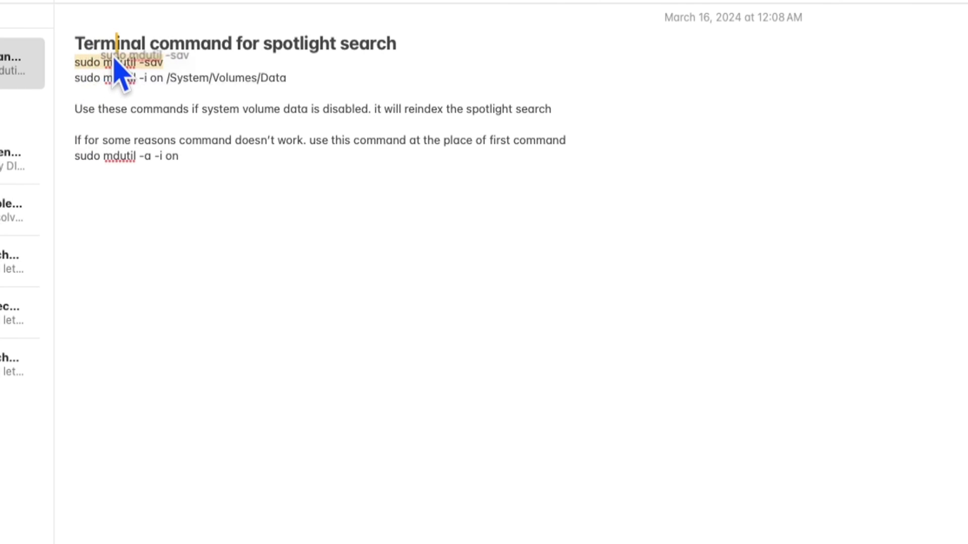
{"action": "left_click_drag", "start_coordinate": [96, 70], "coordinate": [98, 75]}
{"action": "left_click_drag", "start_coordinate": [76, 160], "coordinate": [204, 162]}
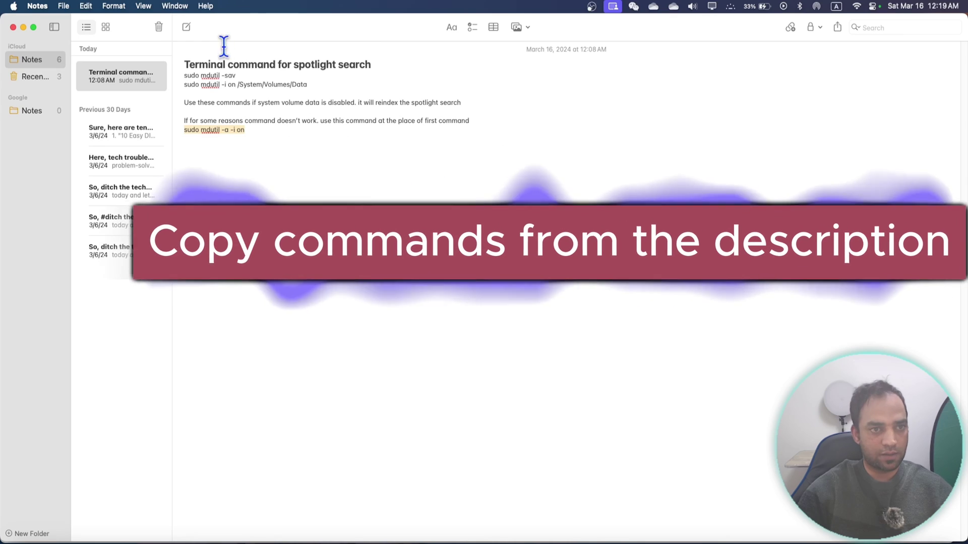